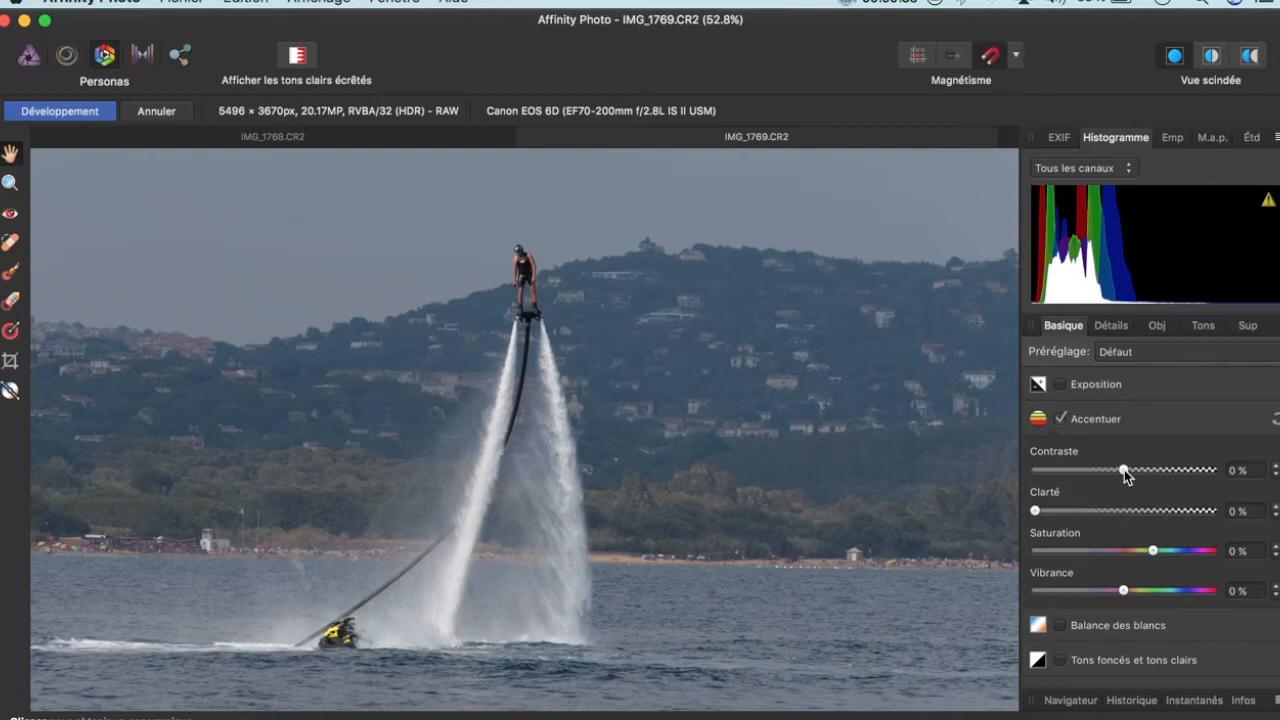
- Set the contrast to 1% and the clarity to 16% in the Accentuer settings of IMG_1769.CR2
{"action": "left_click_drag", "start_coordinate": [1125, 470], "coordinate": [1120, 476]}
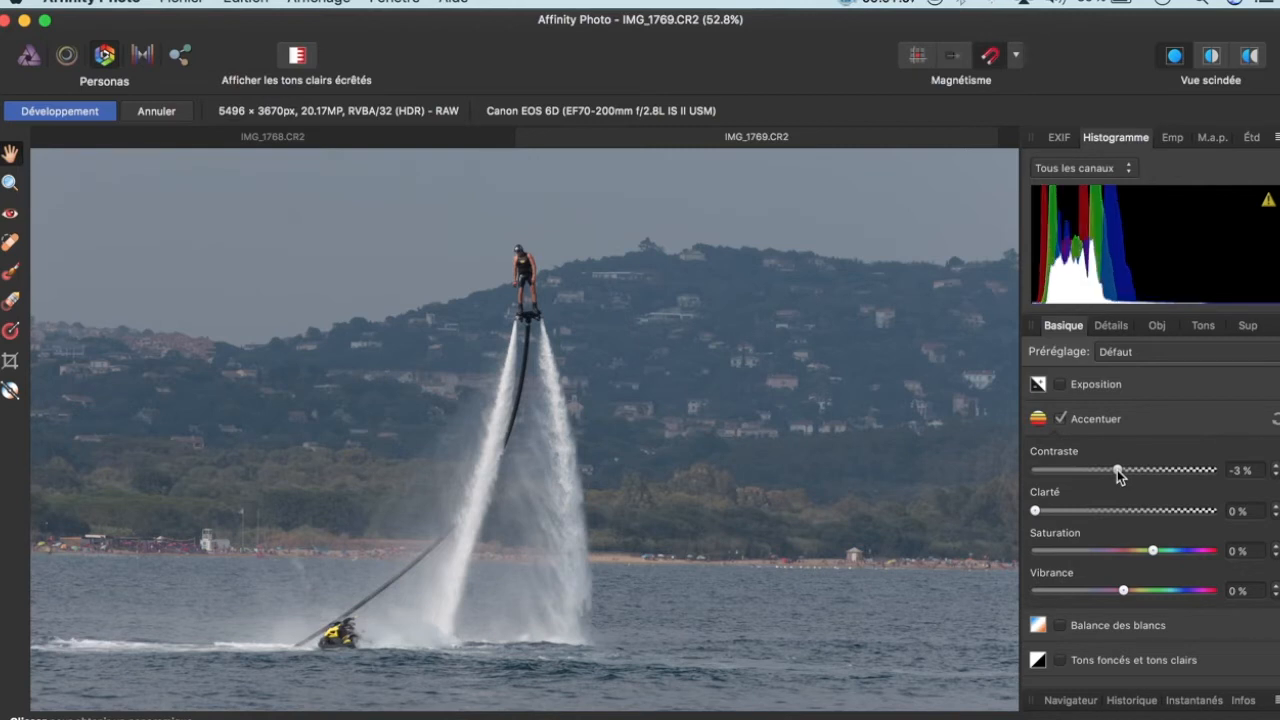
{"action": "left_click_drag", "start_coordinate": [1118, 474], "coordinate": [1126, 476]}
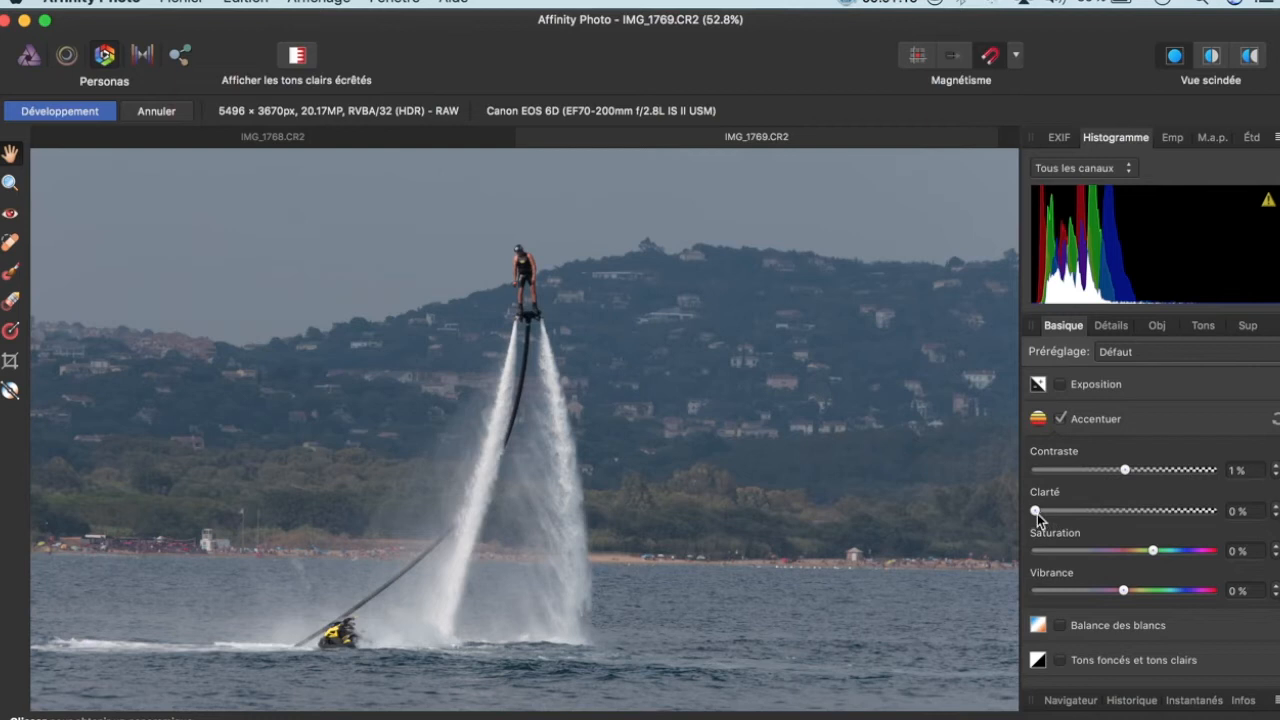
{"action": "left_click_drag", "start_coordinate": [1036, 510], "coordinate": [1063, 513]}
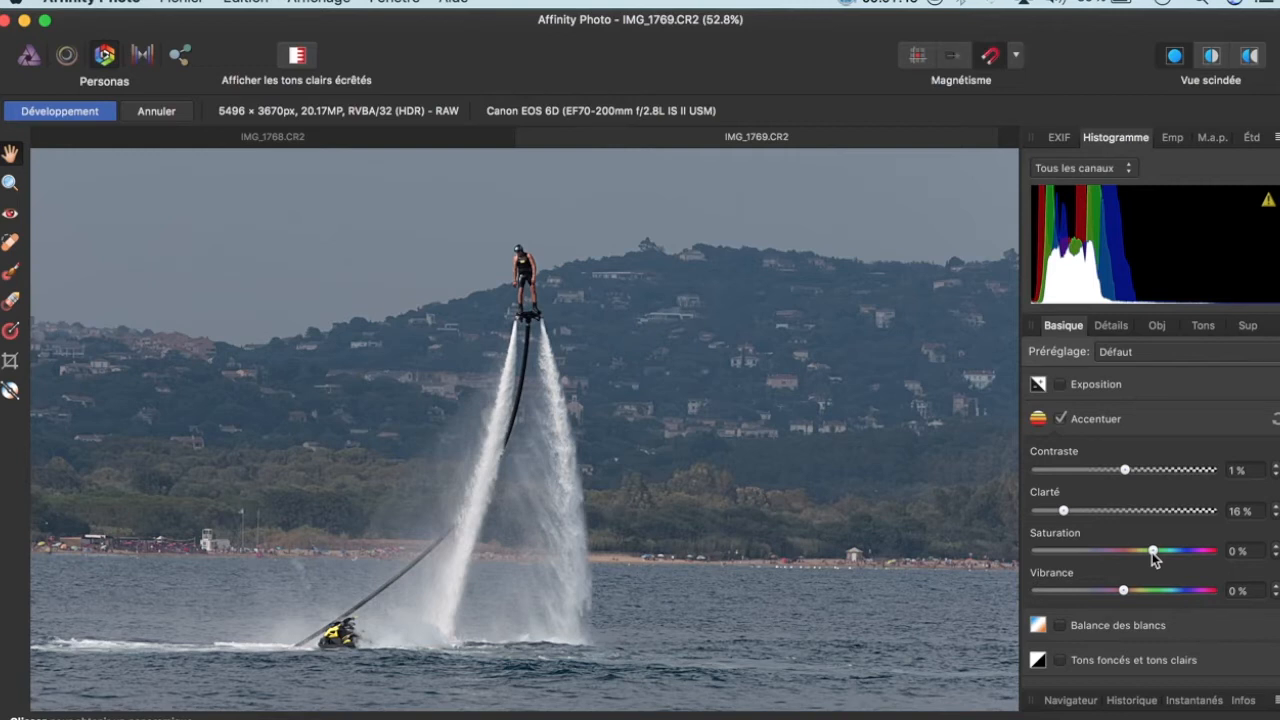
- Try both ends of the saturation range, settle on -15%, and set the vibrance to 14%
{"action": "left_click", "coordinate": [1153, 552]}
{"action": "left_click_drag", "start_coordinate": [1153, 553], "coordinate": [1185, 555]}
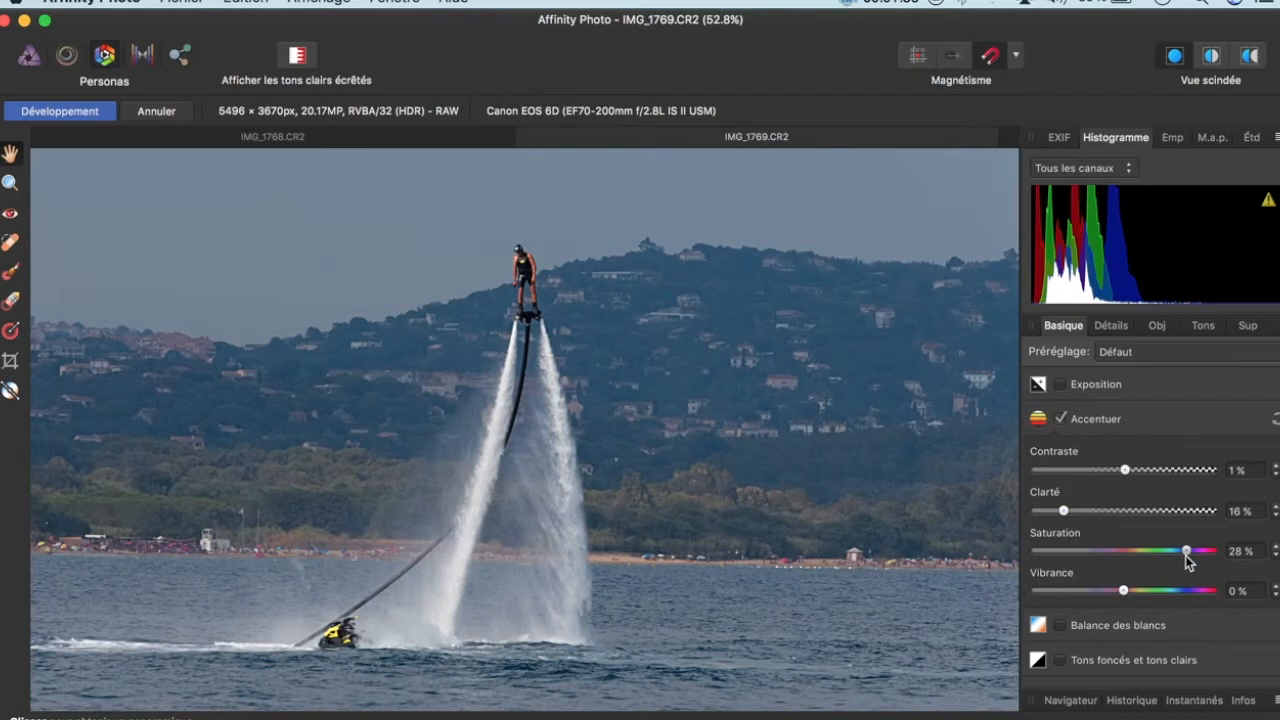
{"action": "left_click_drag", "start_coordinate": [1185, 555], "coordinate": [1030, 559]}
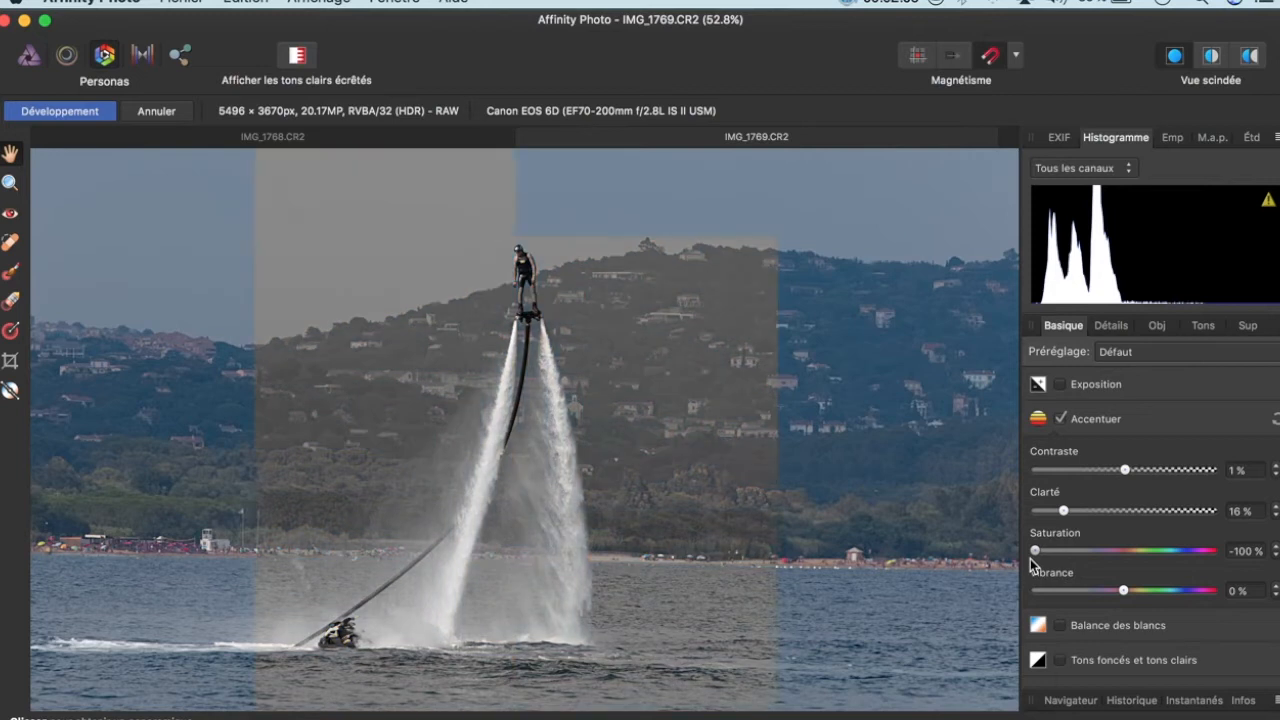
{"action": "left_click_drag", "start_coordinate": [1034, 558], "coordinate": [1134, 558]}
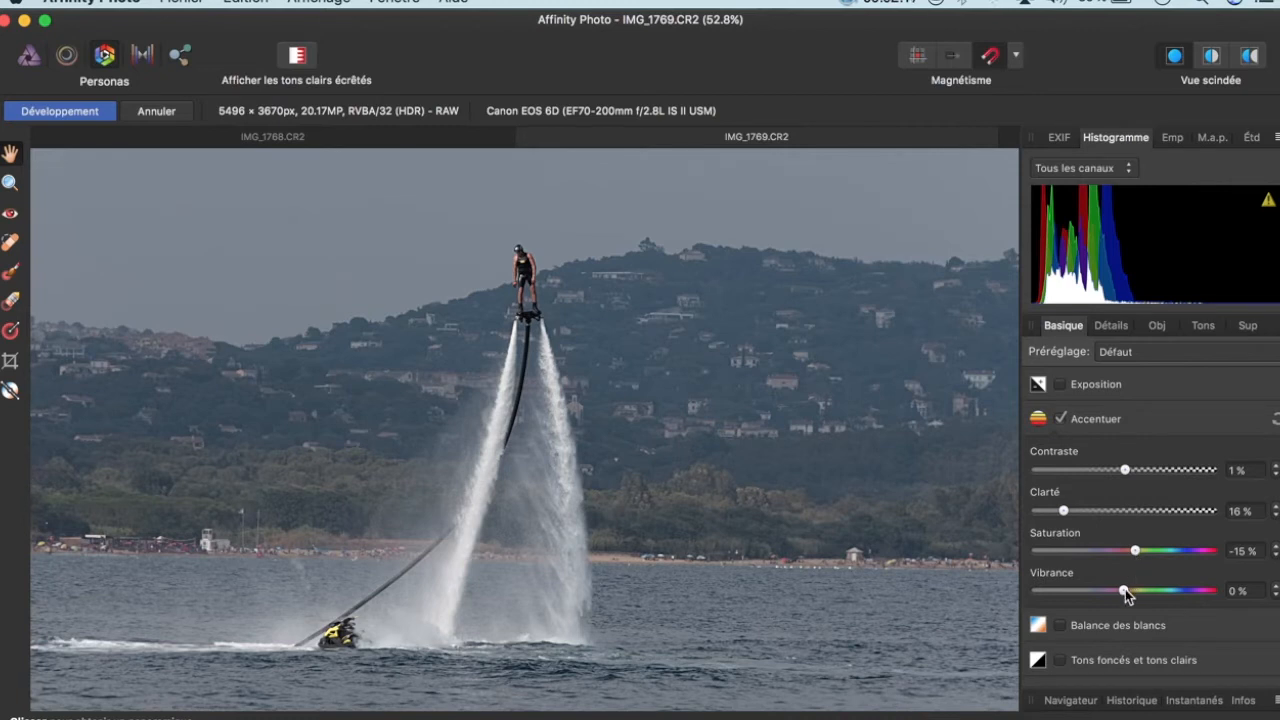
{"action": "left_click_drag", "start_coordinate": [1127, 594], "coordinate": [1152, 597]}
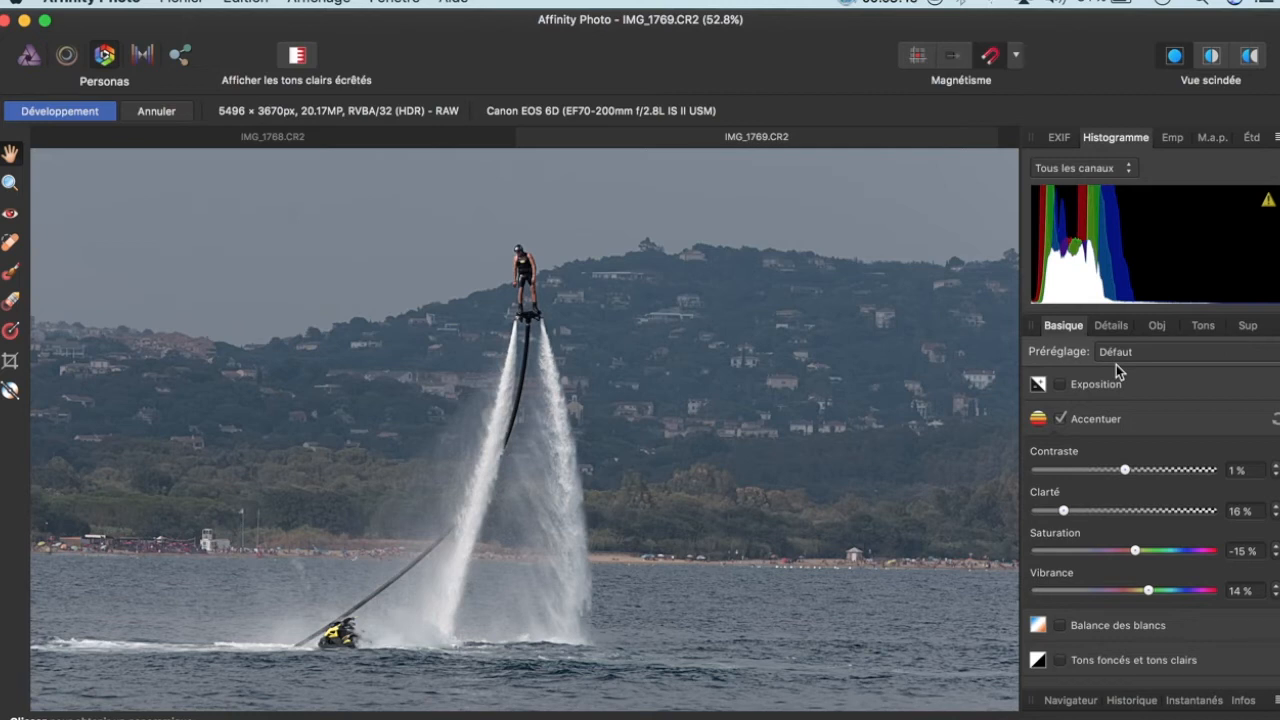
- Enable the Exposition adjustment with exposure 0,183, black point 2% and brightness -2%, and compare the photo with and without it
{"action": "left_click", "coordinate": [1064, 385]}
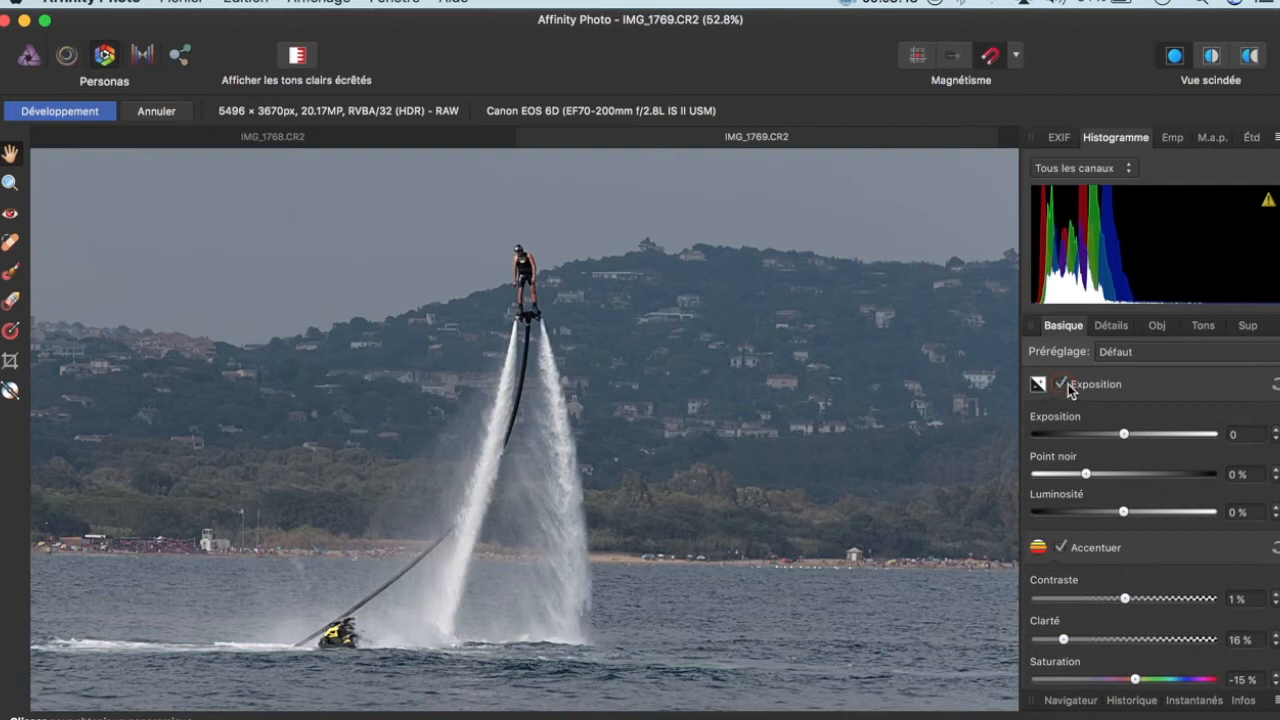
{"action": "left_click", "coordinate": [1124, 434]}
{"action": "left_click_drag", "start_coordinate": [1124, 437], "coordinate": [1132, 437]}
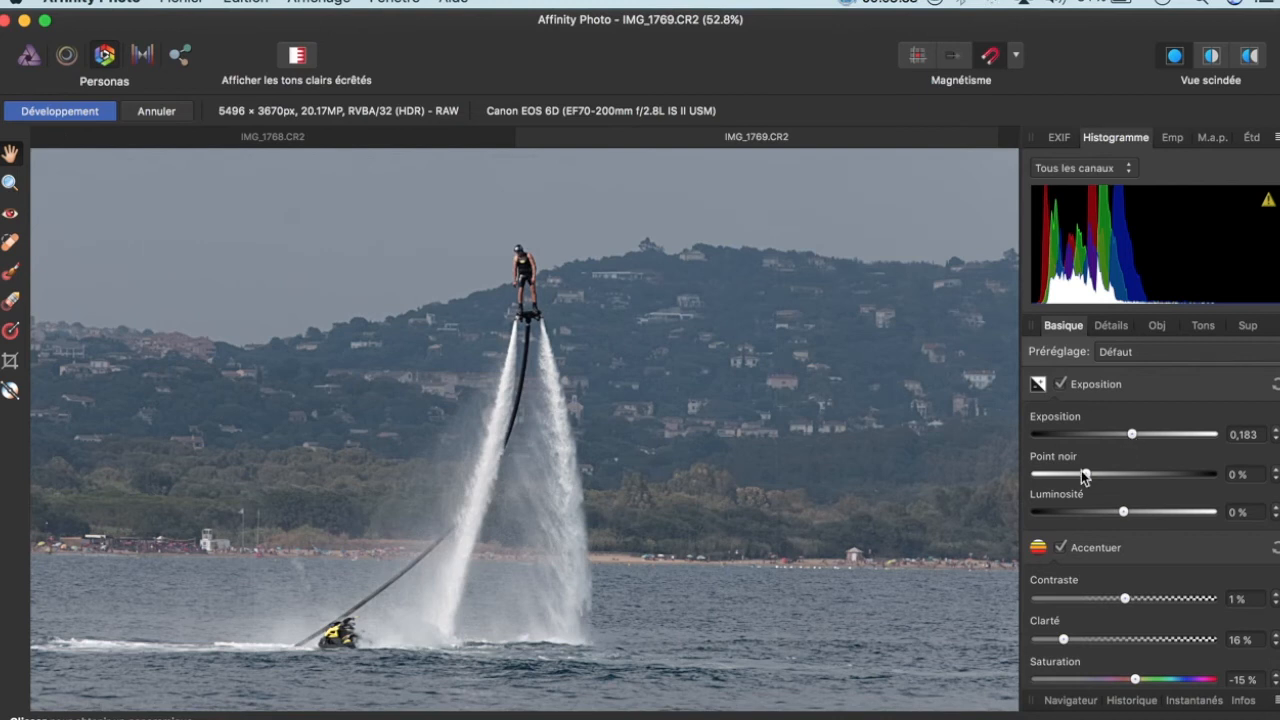
{"action": "left_click_drag", "start_coordinate": [1085, 470], "coordinate": [1093, 475]}
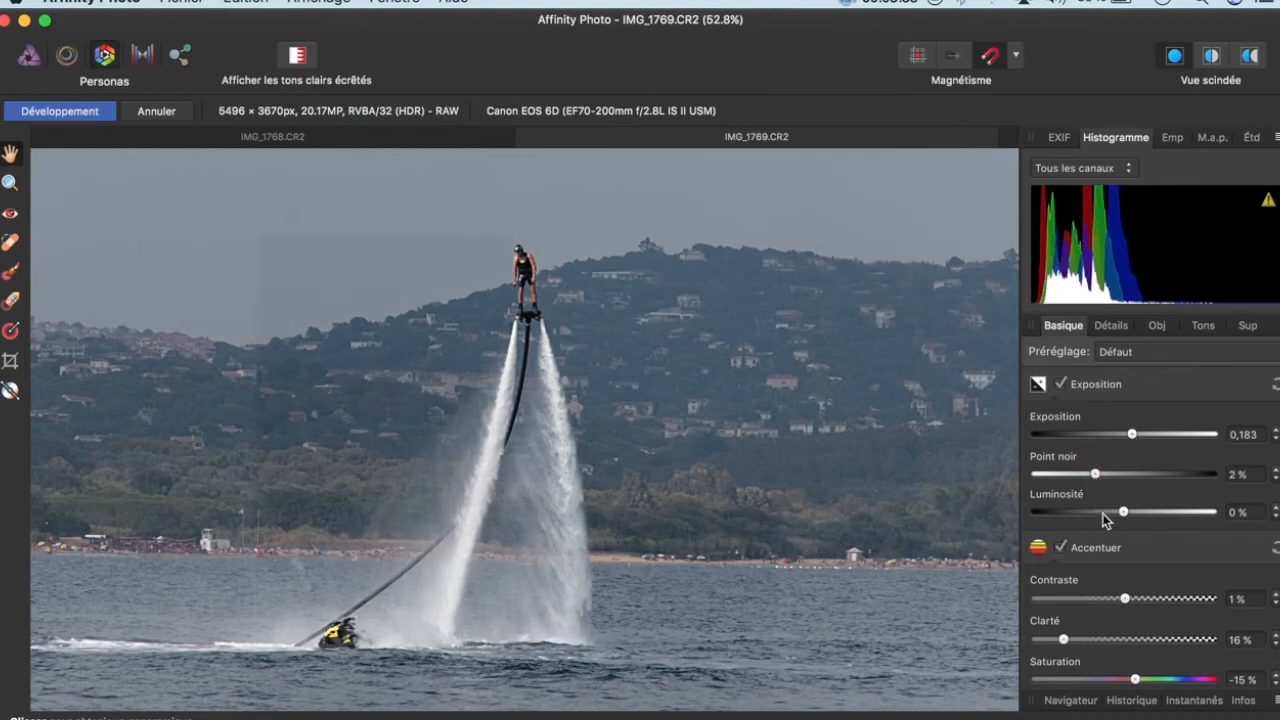
{"action": "left_click_drag", "start_coordinate": [1121, 512], "coordinate": [1117, 512]}
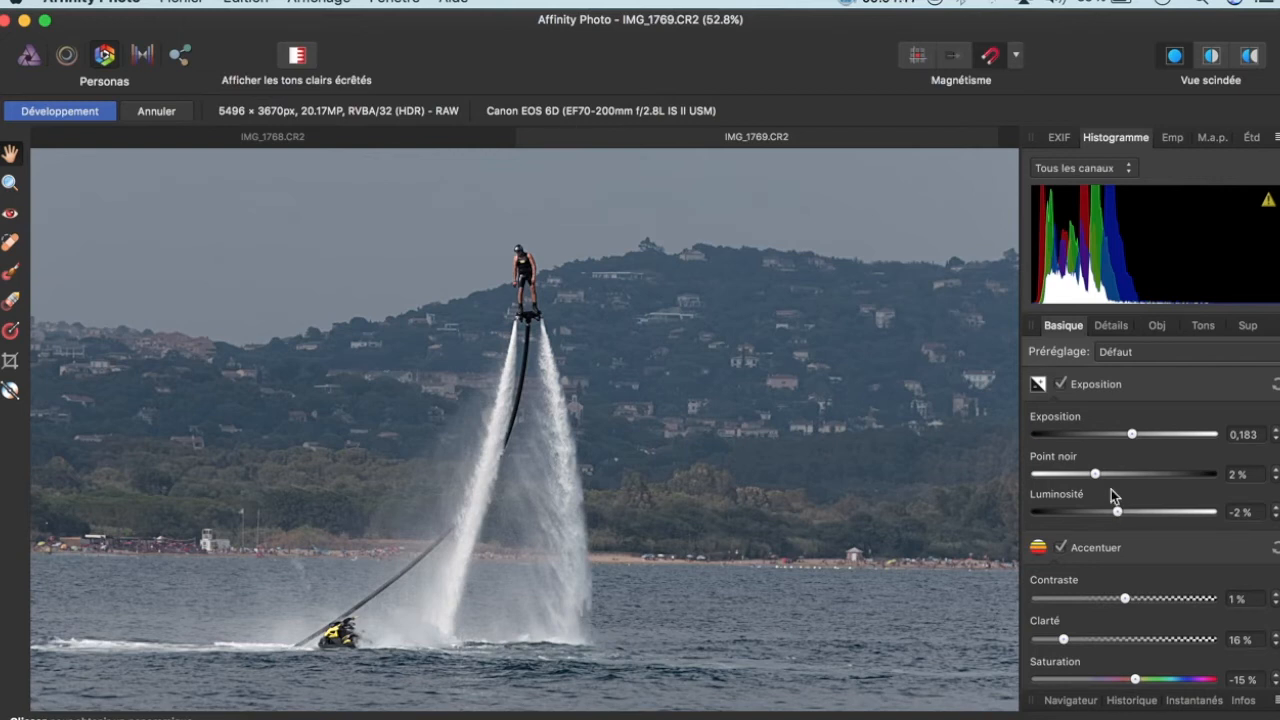
{"action": "left_click", "coordinate": [1063, 387]}
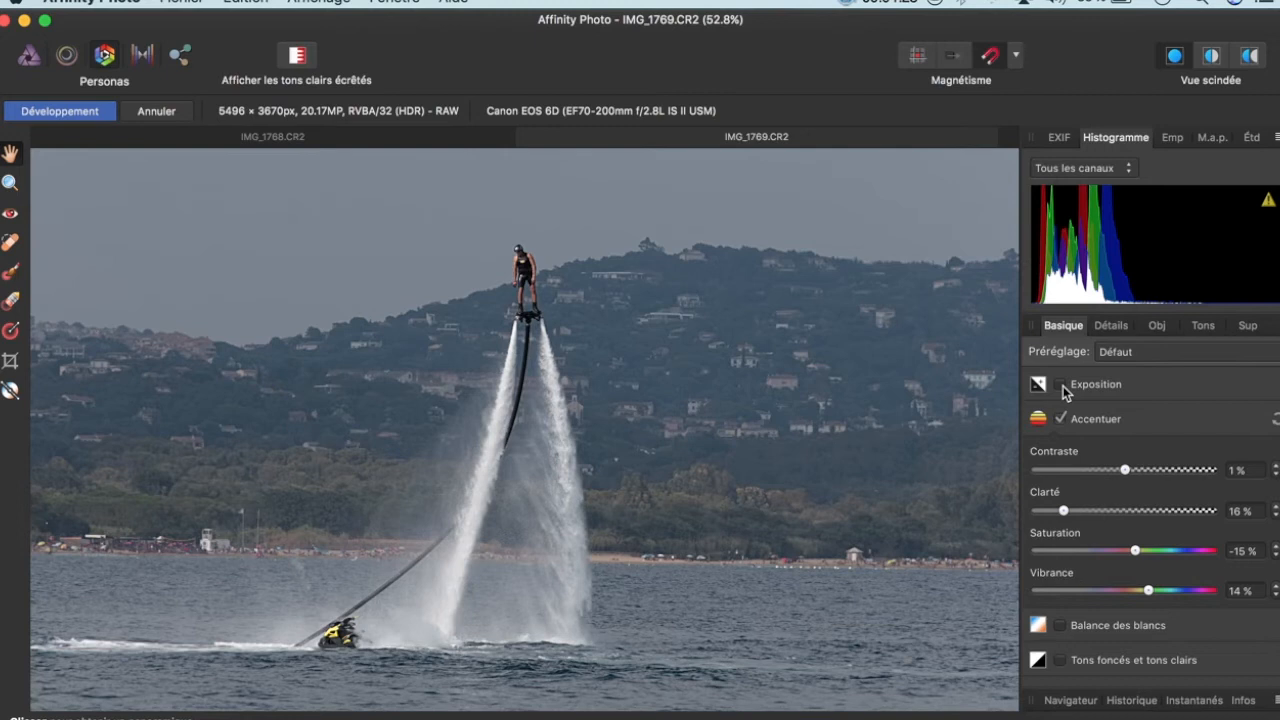
{"action": "left_click", "coordinate": [1062, 386]}
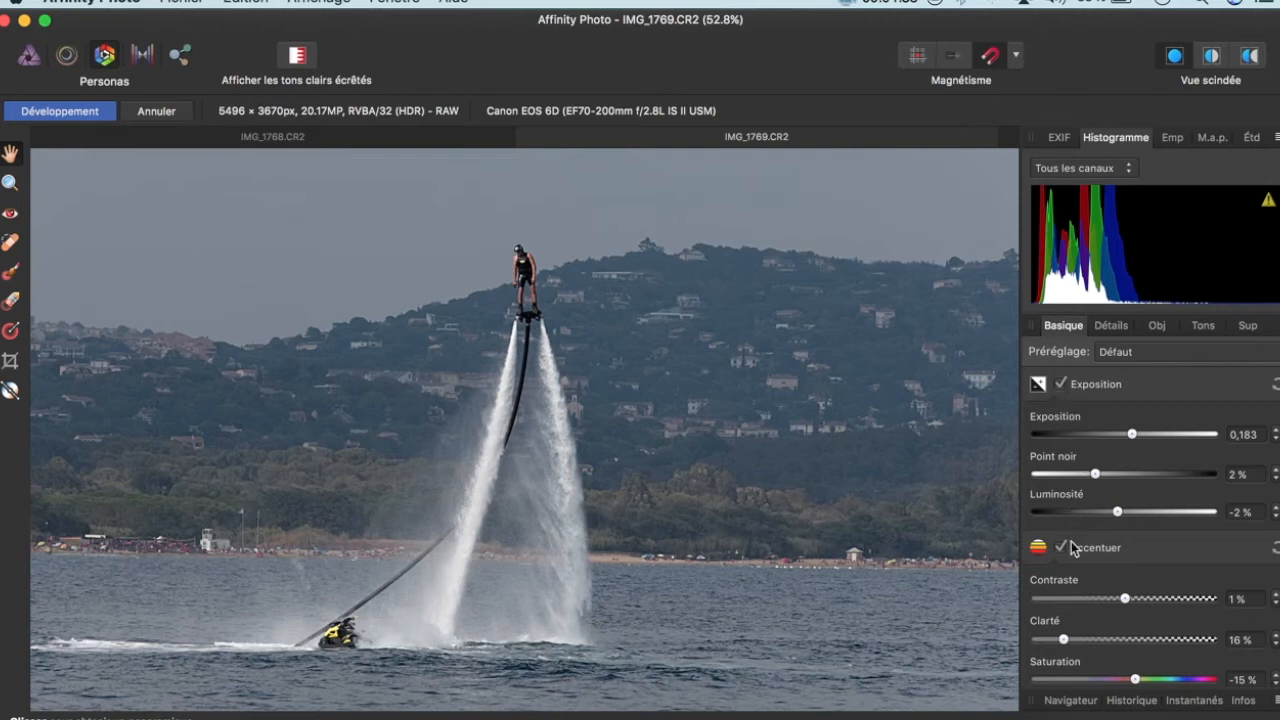
- Refine the Accentuer settings to contrast -2%, clarity 19%, saturation -9% and vibrance 19%
{"action": "left_click_drag", "start_coordinate": [1125, 600], "coordinate": [1119, 601]}
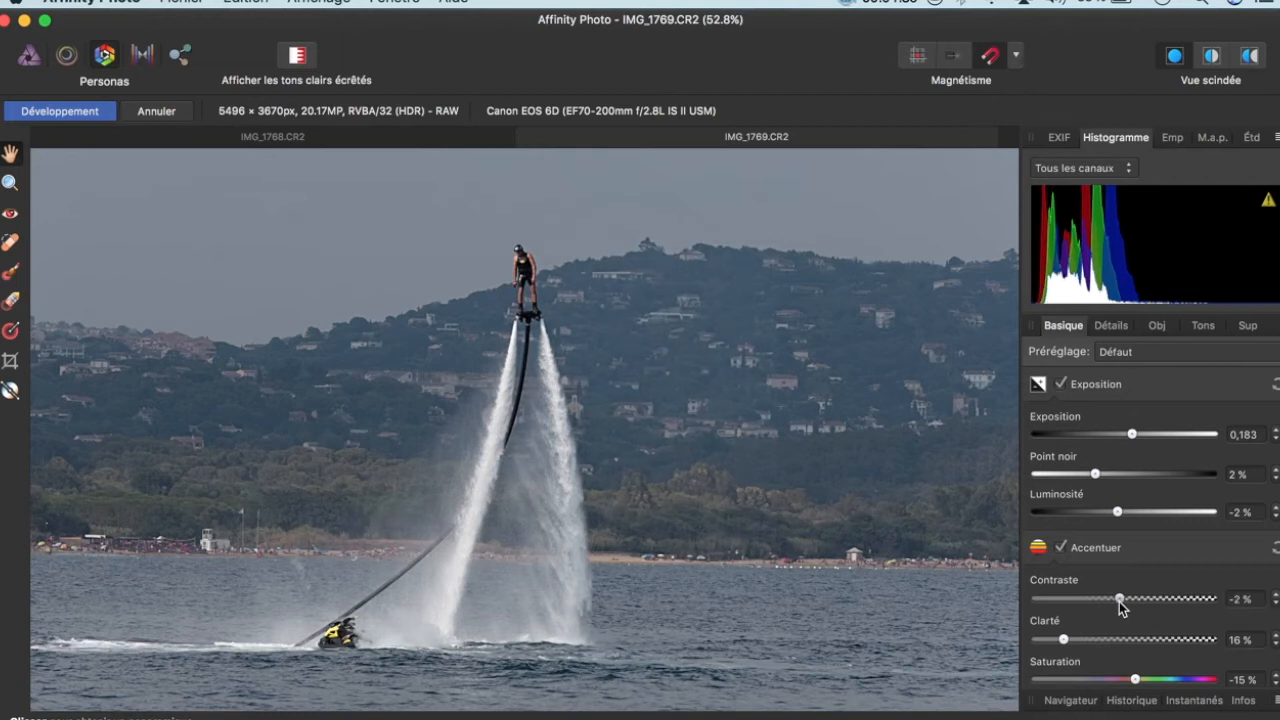
{"action": "left_click_drag", "start_coordinate": [1064, 639], "coordinate": [1069, 640]}
{"action": "left_click_drag", "start_coordinate": [1135, 681], "coordinate": [1143, 686]}
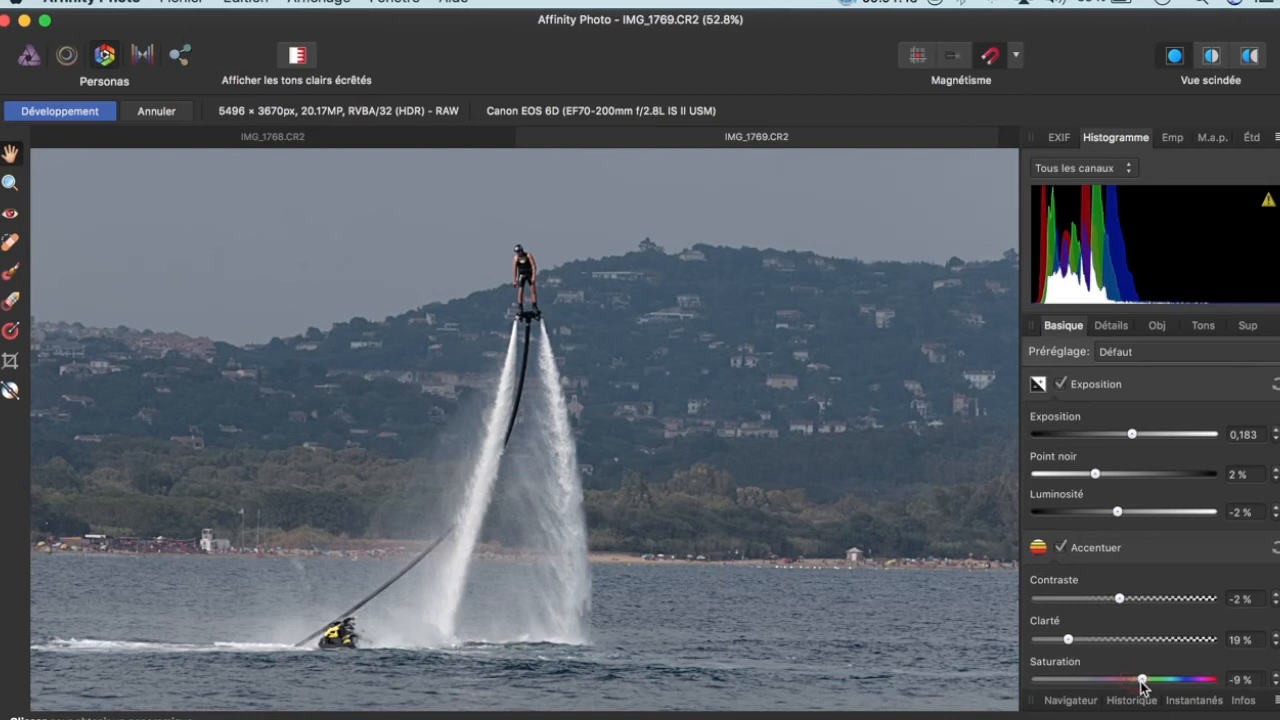
{"action": "scroll", "coordinate": [1143, 680], "scroll_direction": "down", "scroll_amount": 5}
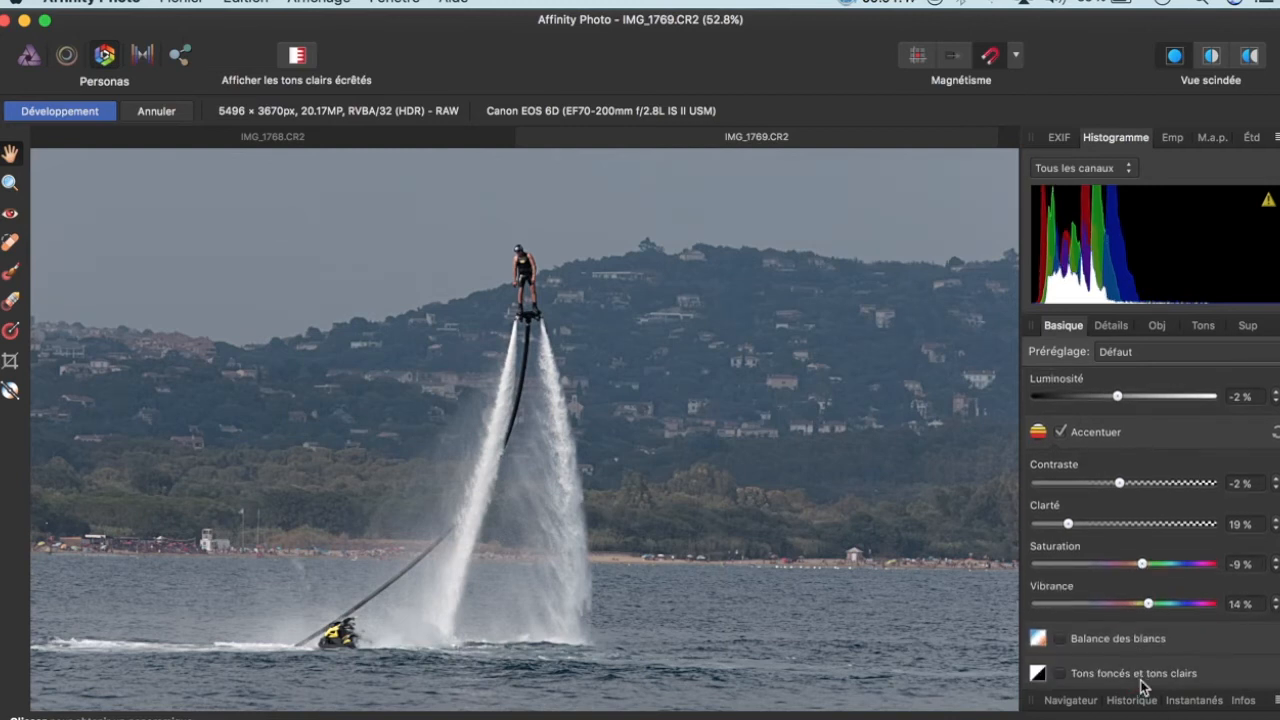
{"action": "left_click_drag", "start_coordinate": [1148, 599], "coordinate": [1157, 601]}
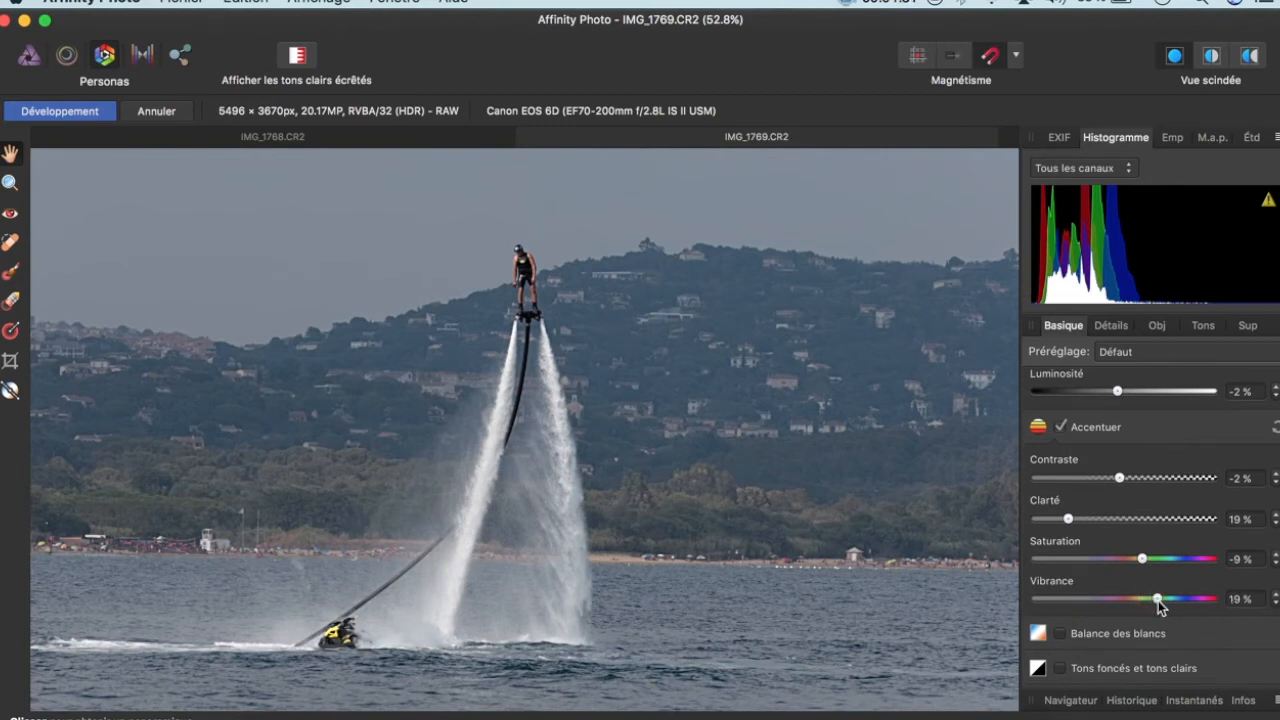
- Save the current basic settings as a new preset named Flyboard and check it in the preset list
{"action": "scroll", "coordinate": [1158, 600], "scroll_direction": "up", "scroll_amount": 5}
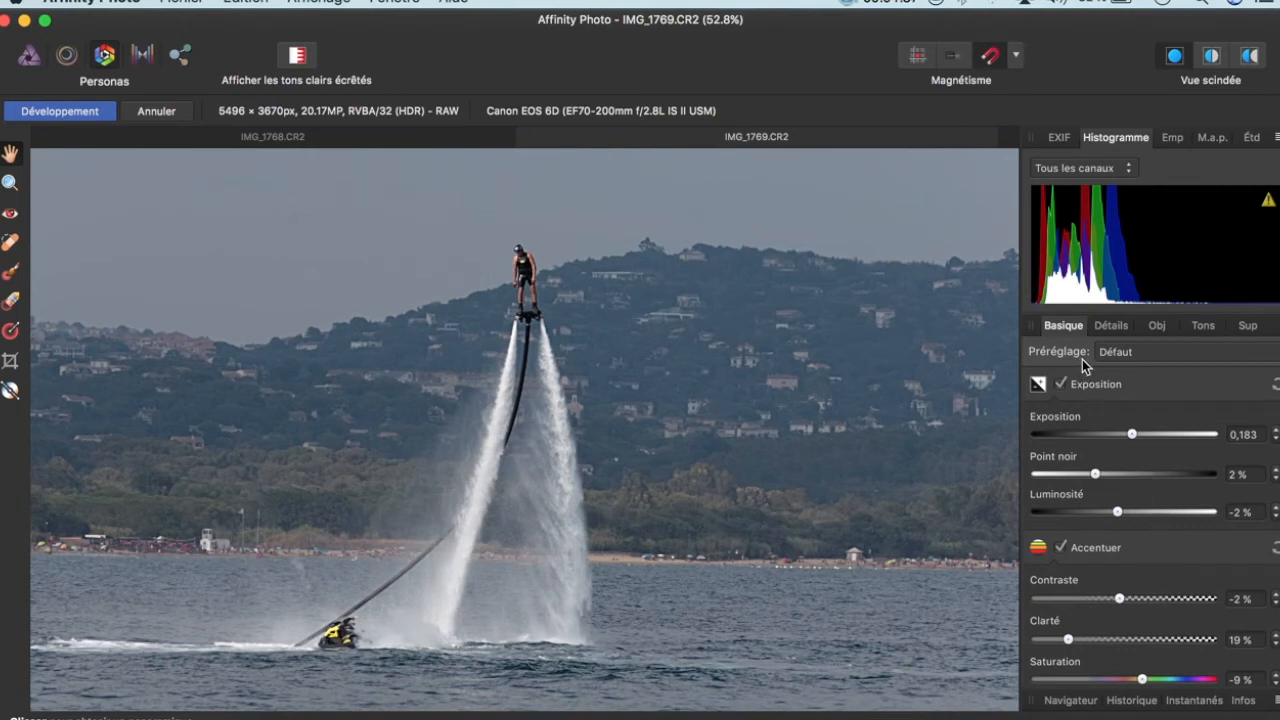
{"action": "left_click", "coordinate": [1158, 355]}
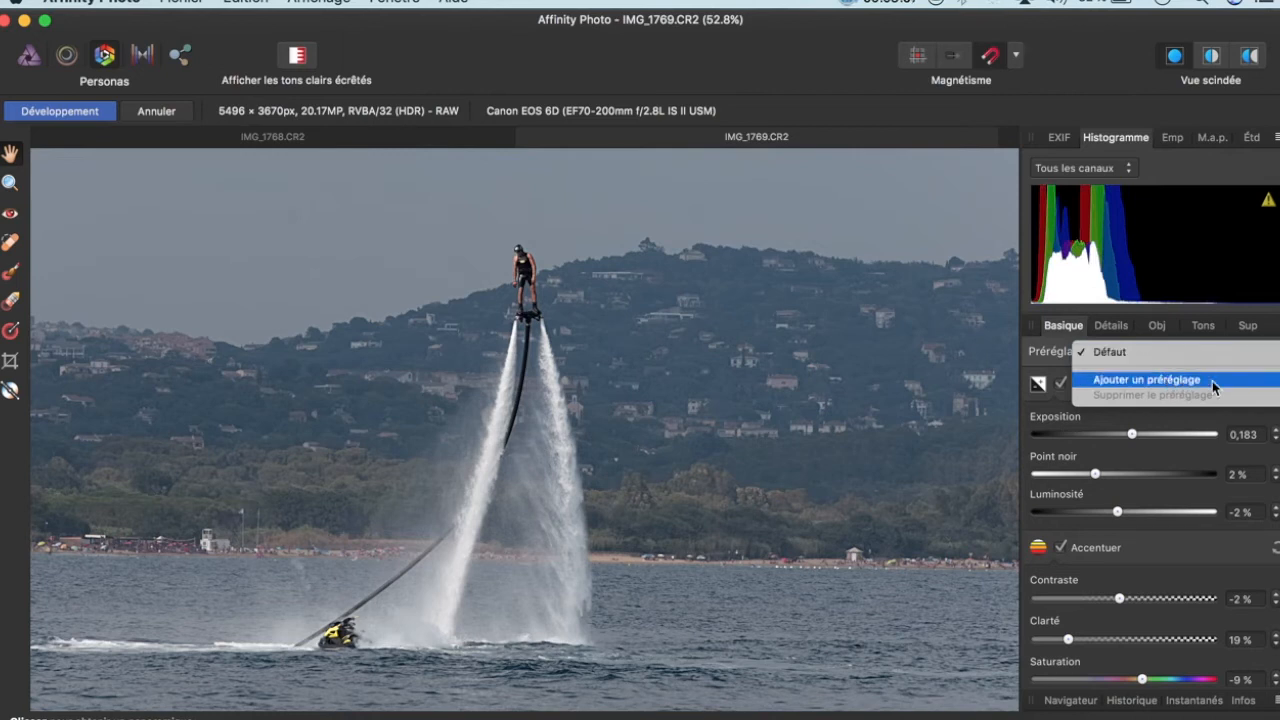
{"action": "left_click", "coordinate": [1212, 381]}
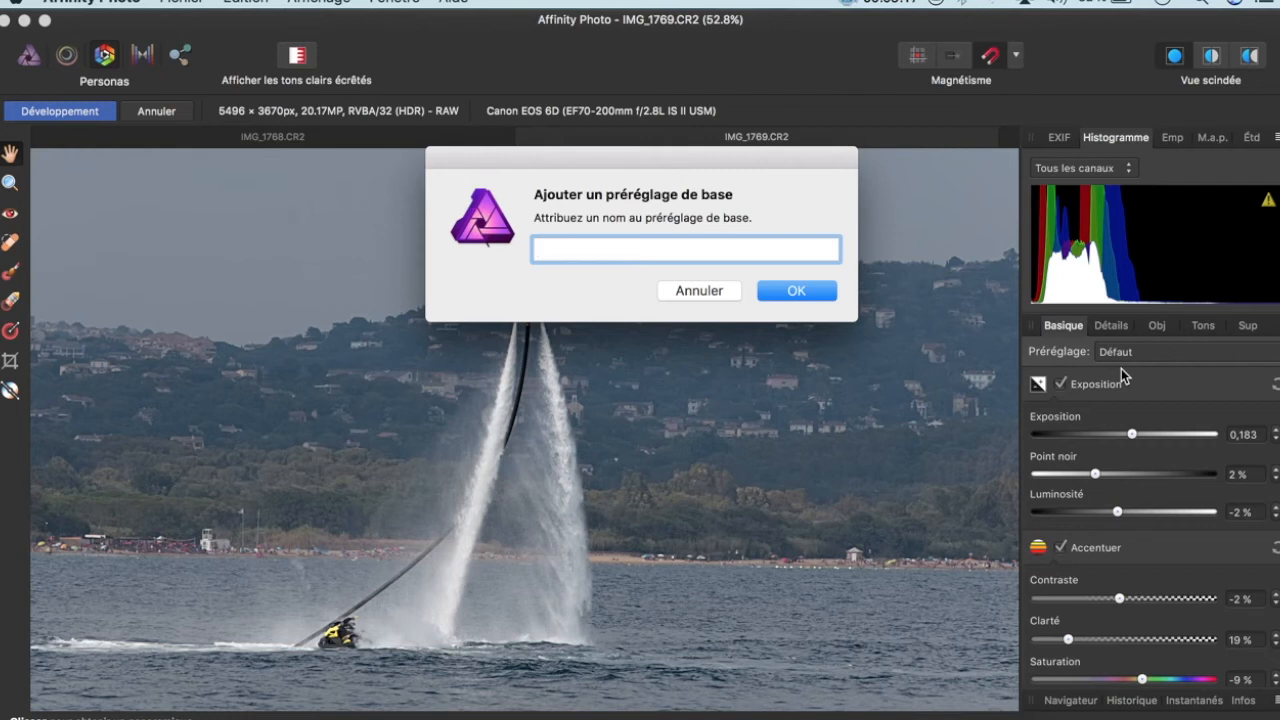
{"action": "type", "text": "Flyboard"}
{"action": "left_click", "coordinate": [826, 290]}
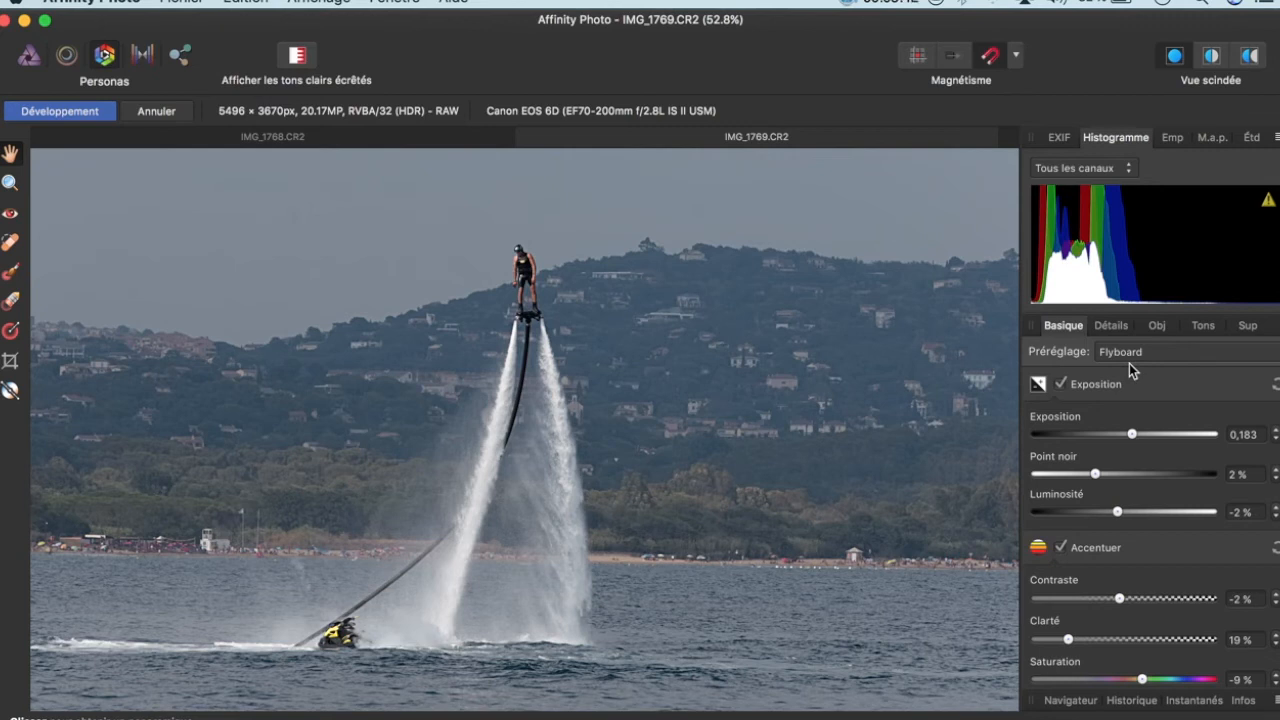
{"action": "left_click", "coordinate": [1155, 356]}
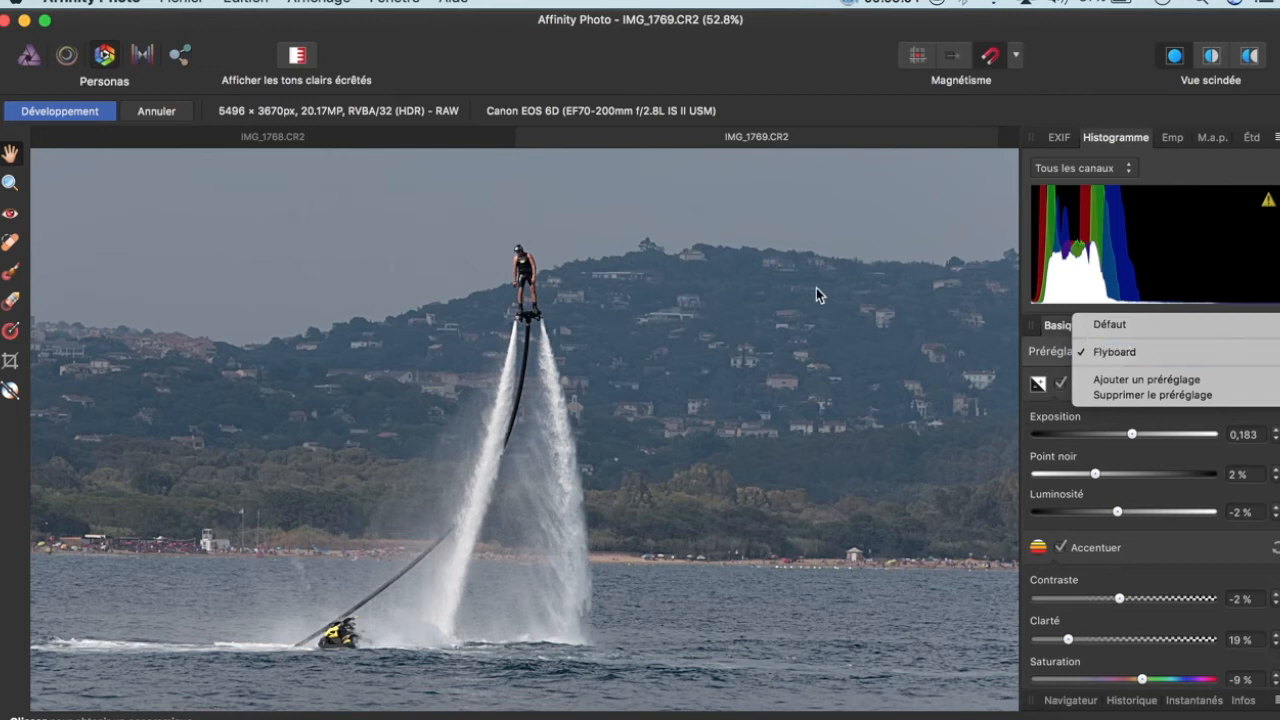
{"action": "left_click", "coordinate": [433, 146]}
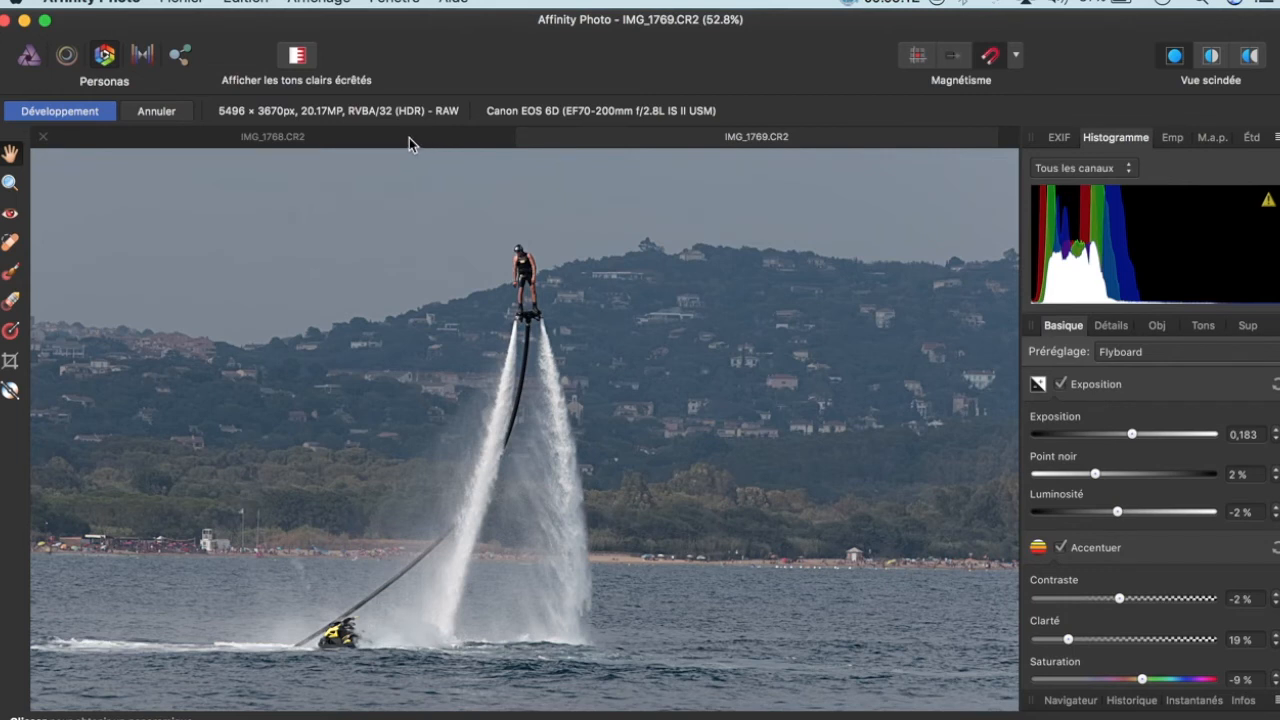
- Switch to the photo IMG_1768.CR2 and apply the Flyboard preset to its basic settings
{"action": "left_click", "coordinate": [405, 137]}
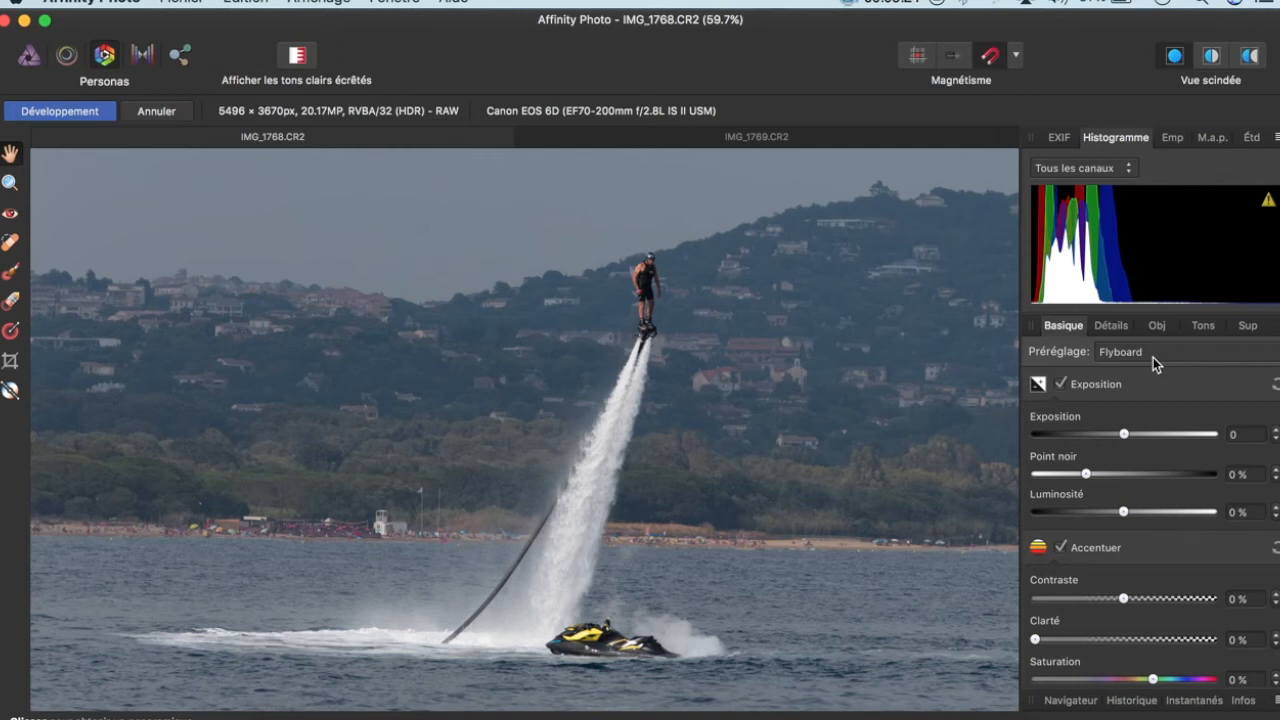
{"action": "key", "text": "XF86AudioRaiseVolume"}
{"action": "left_click", "coordinate": [1141, 354]}
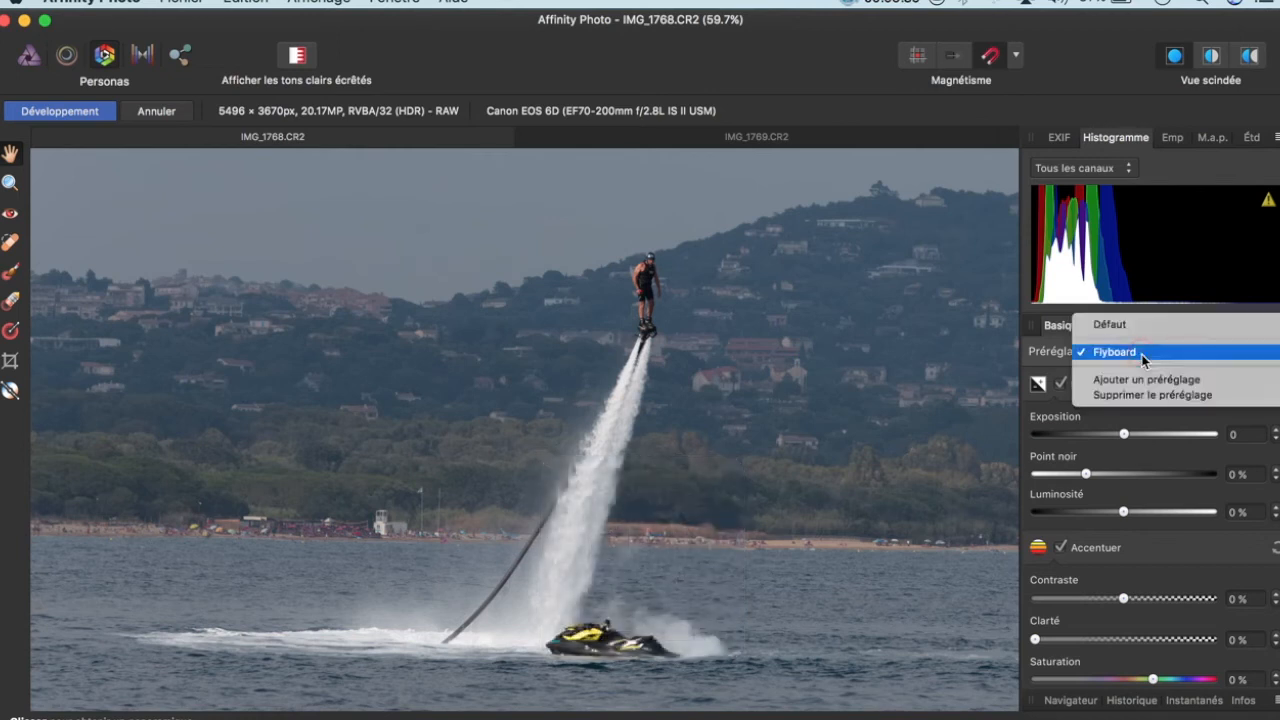
{"action": "left_click", "coordinate": [1141, 354]}
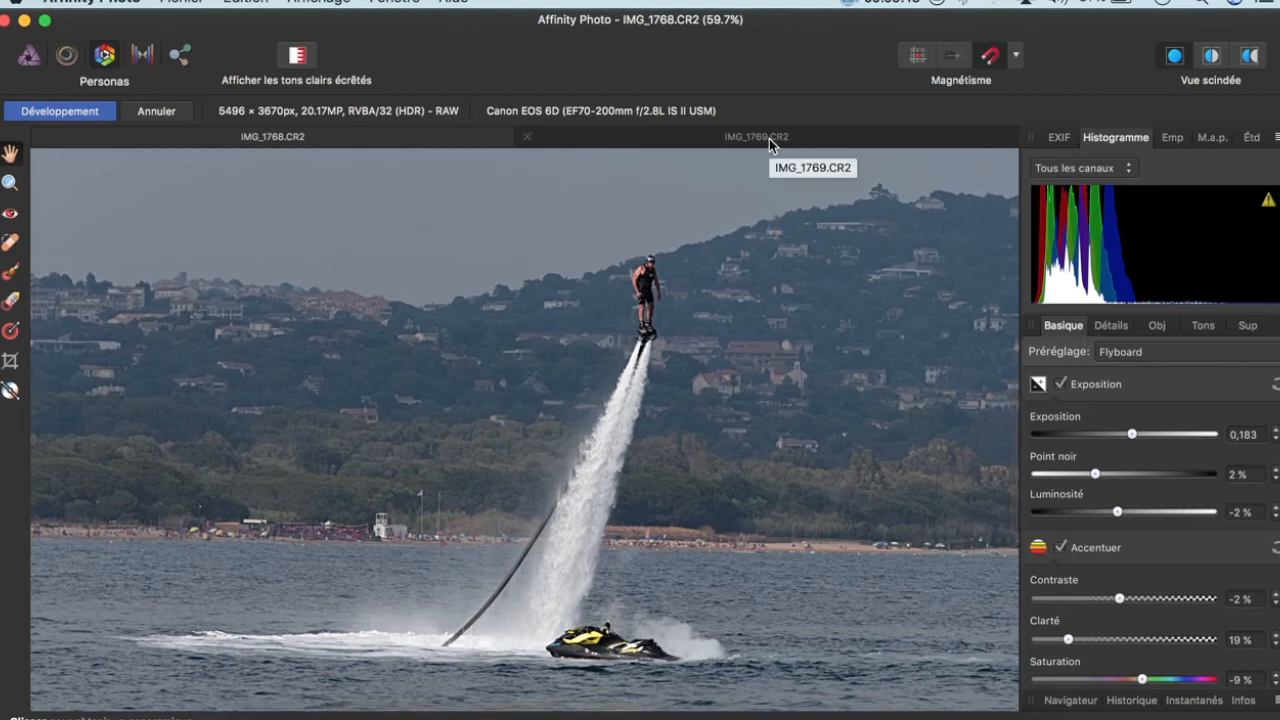
- Return to IMG_1769.CR2, delete the Flyboard preset, and reset the basic settings with the Défaut preset
{"action": "left_click", "coordinate": [772, 140]}
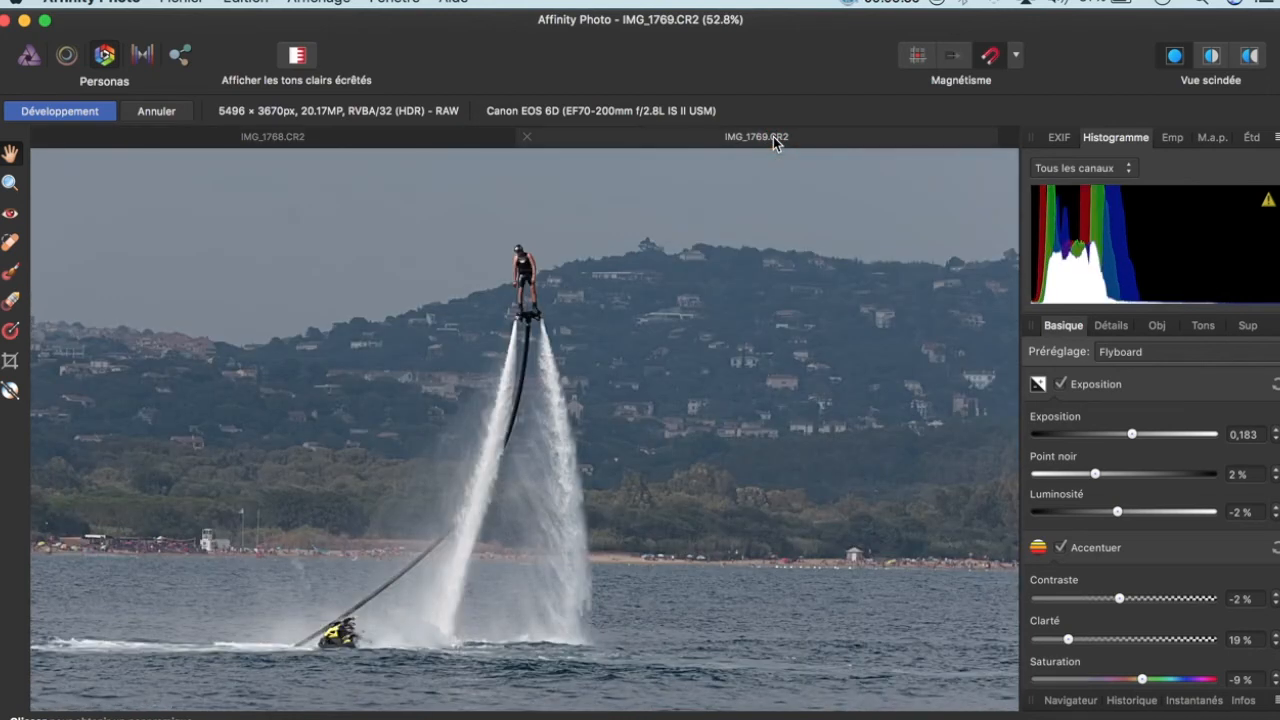
{"action": "left_click", "coordinate": [1155, 358]}
{"action": "left_click", "coordinate": [1155, 352]}
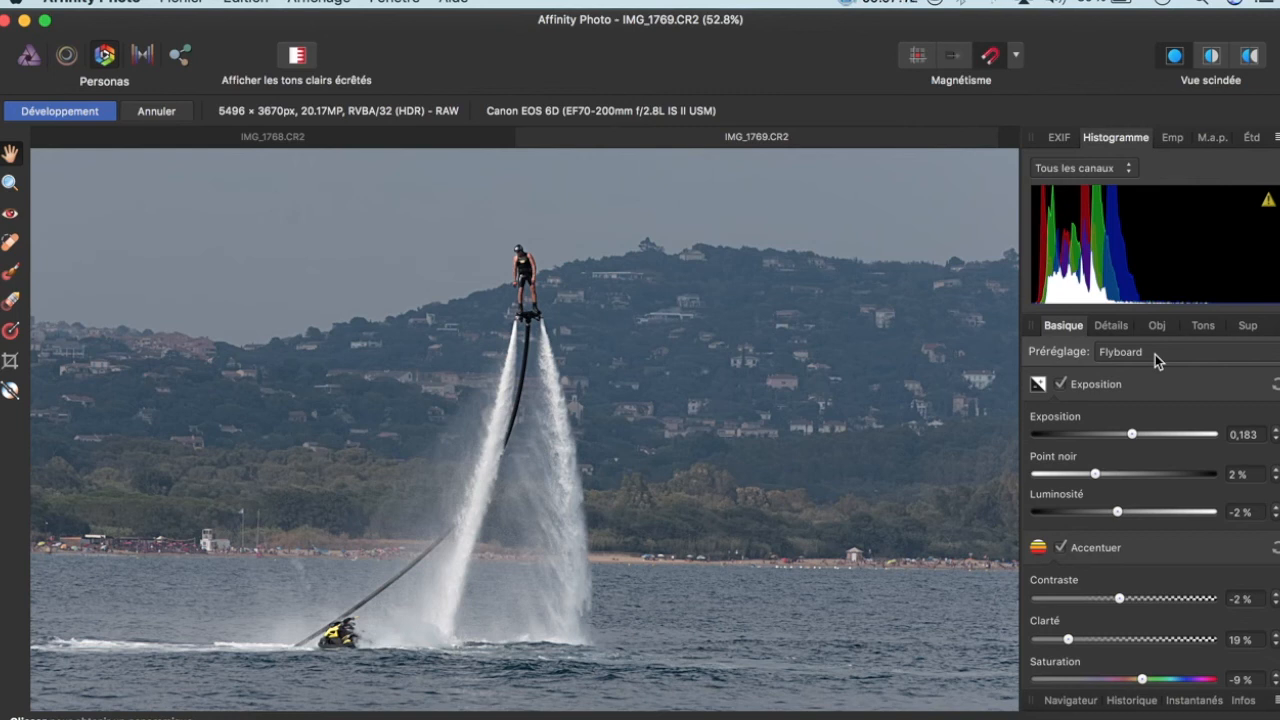
{"action": "left_click", "coordinate": [1155, 354]}
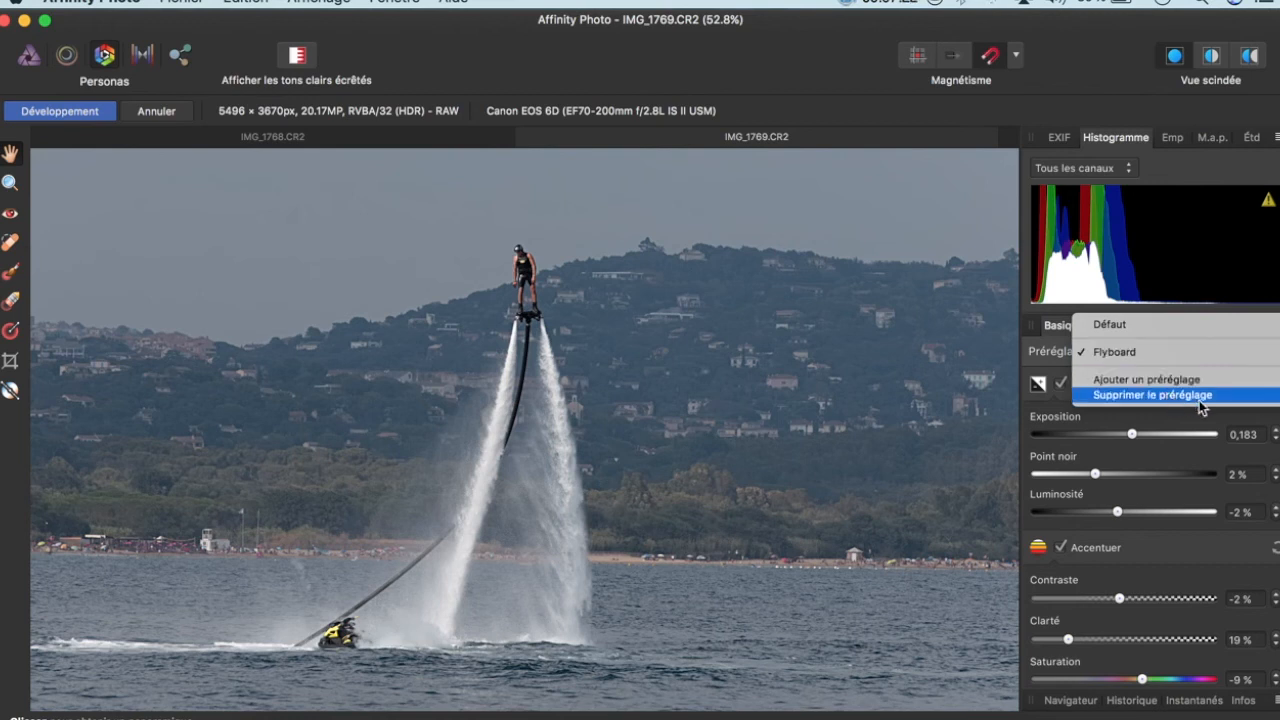
{"action": "left_click", "coordinate": [1232, 398]}
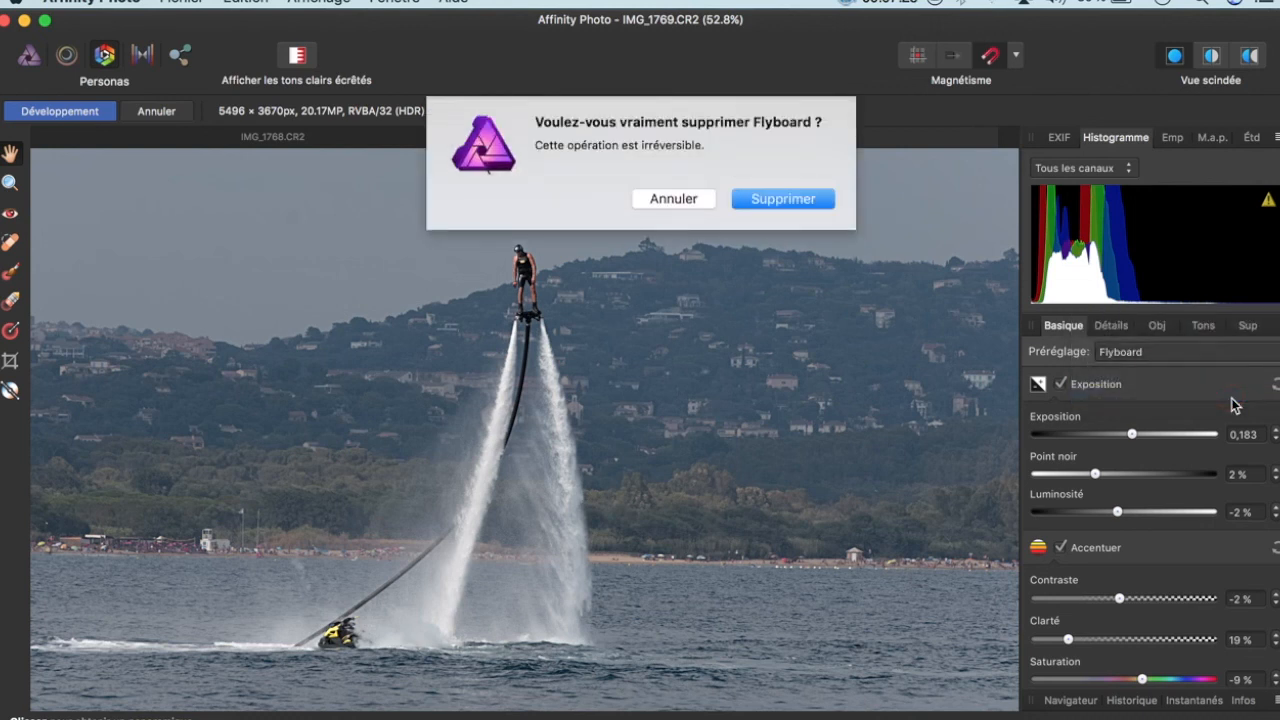
{"action": "left_click", "coordinate": [826, 207]}
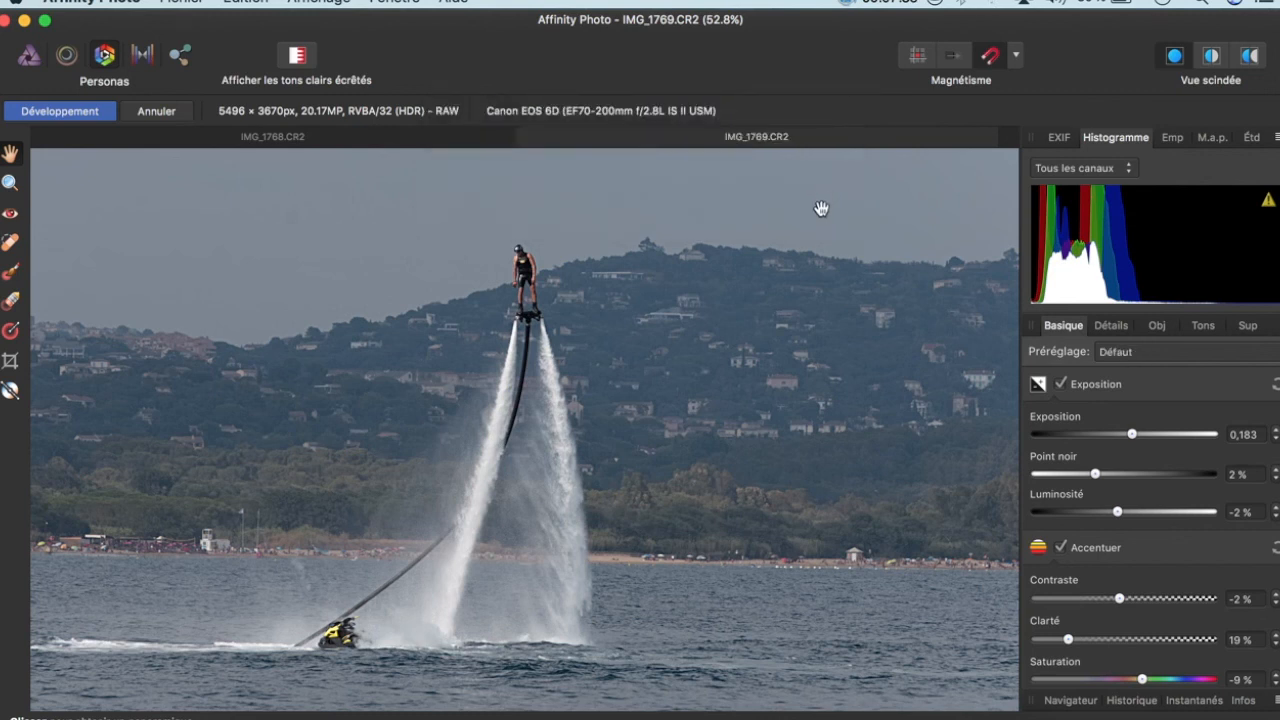
{"action": "left_click", "coordinate": [1153, 356]}
{"action": "left_click", "coordinate": [1153, 354]}
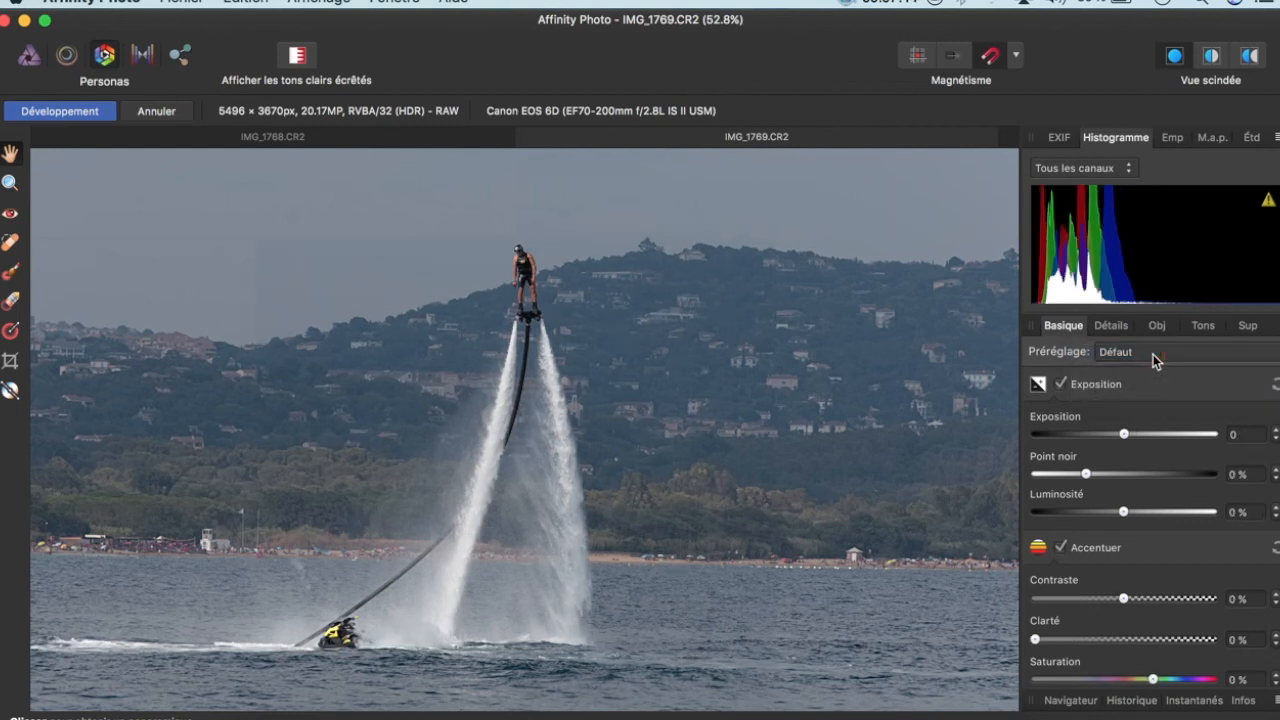